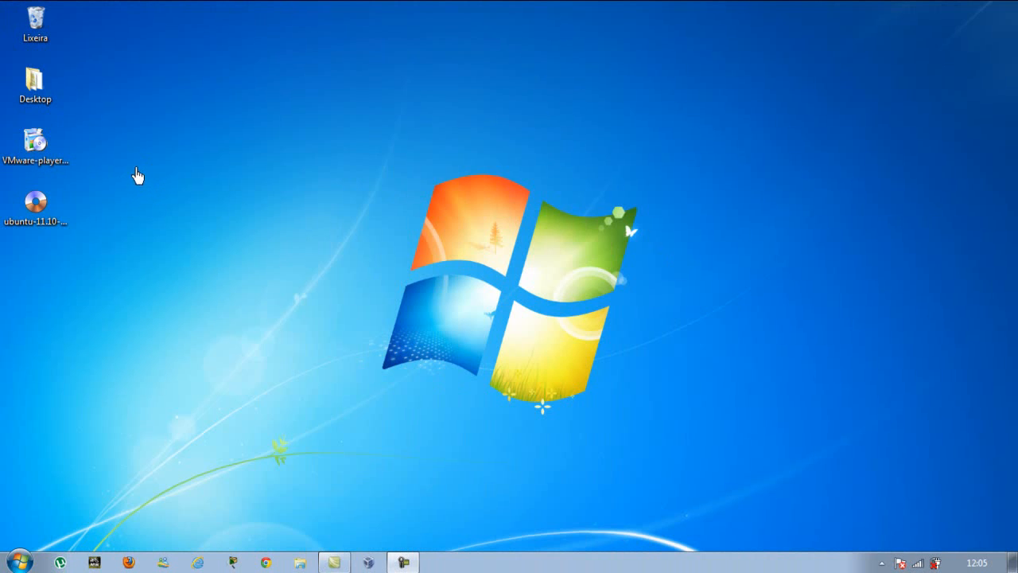
Select the VMware-player-4.0.2-591240.exe installer on the desktop
click(36, 142)
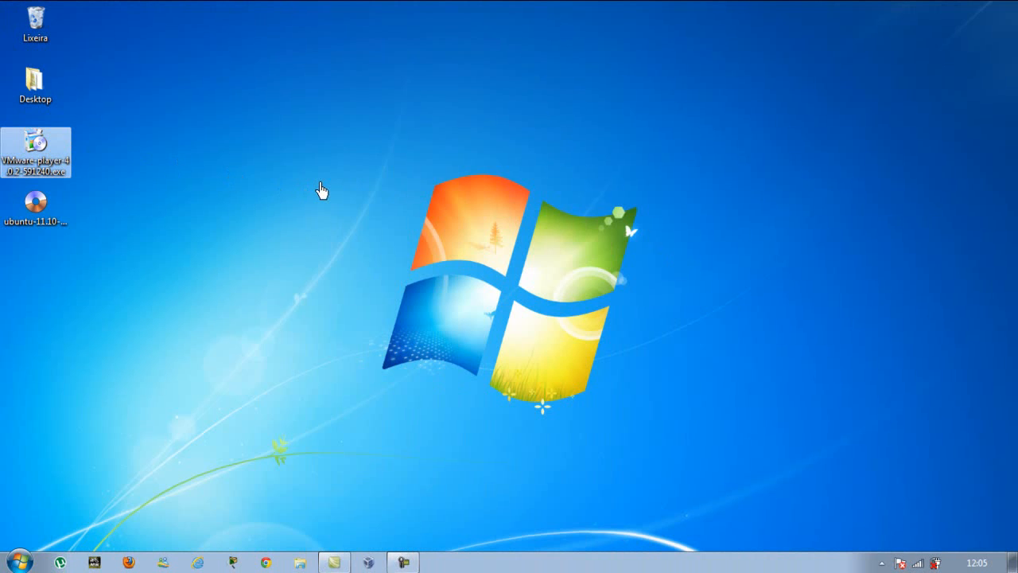
Install VMware Player 4.0.2 with the default folder, update checks, and desktop and Start menu shortcuts
key(Return)
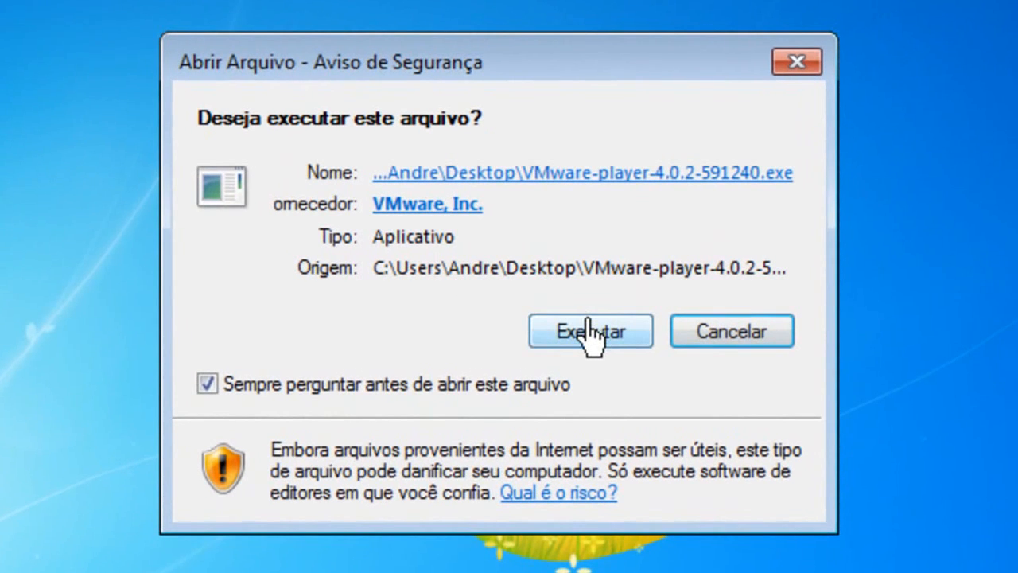
click(589, 332)
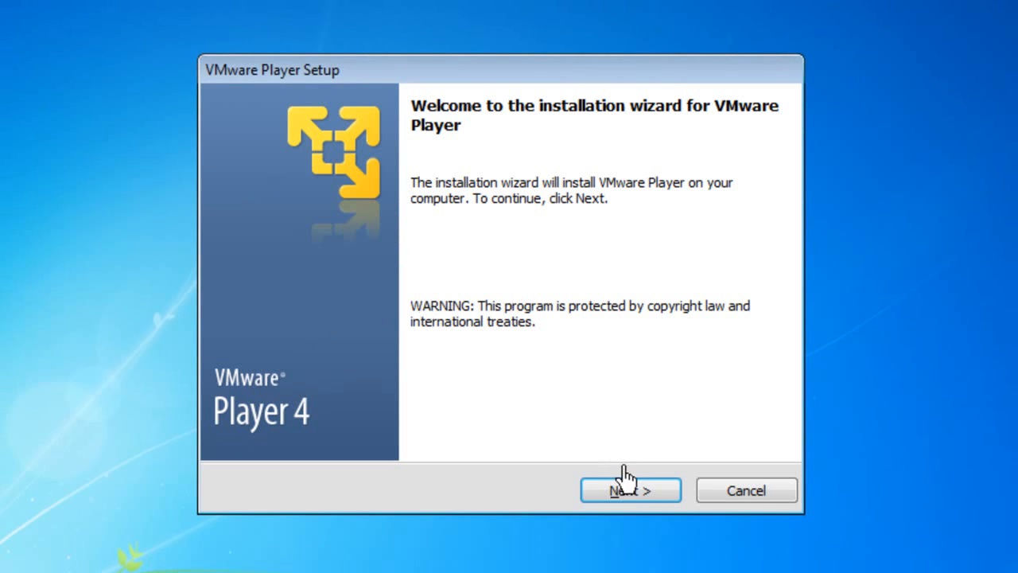
click(633, 491)
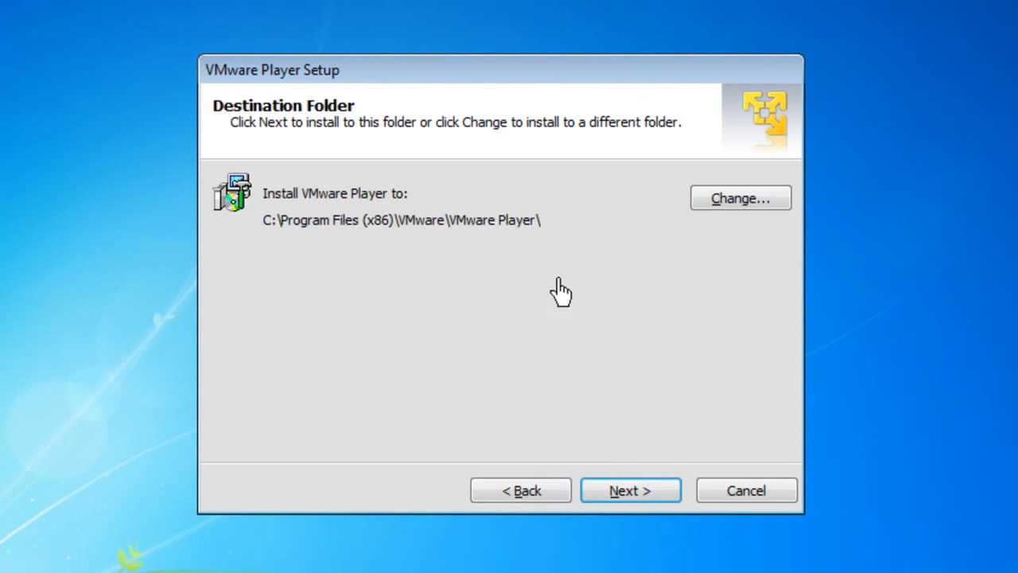
click(639, 494)
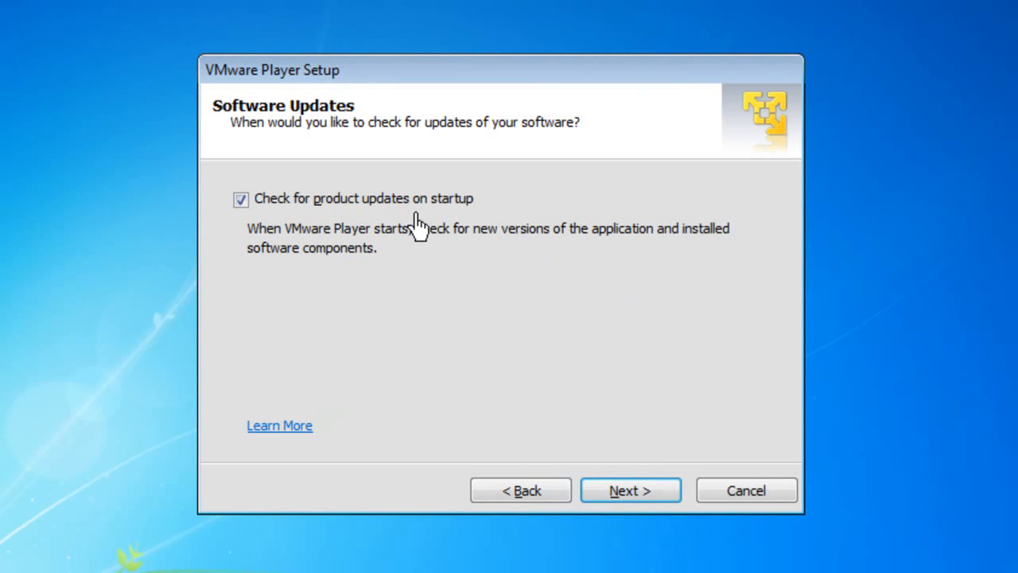
click(637, 492)
click(634, 492)
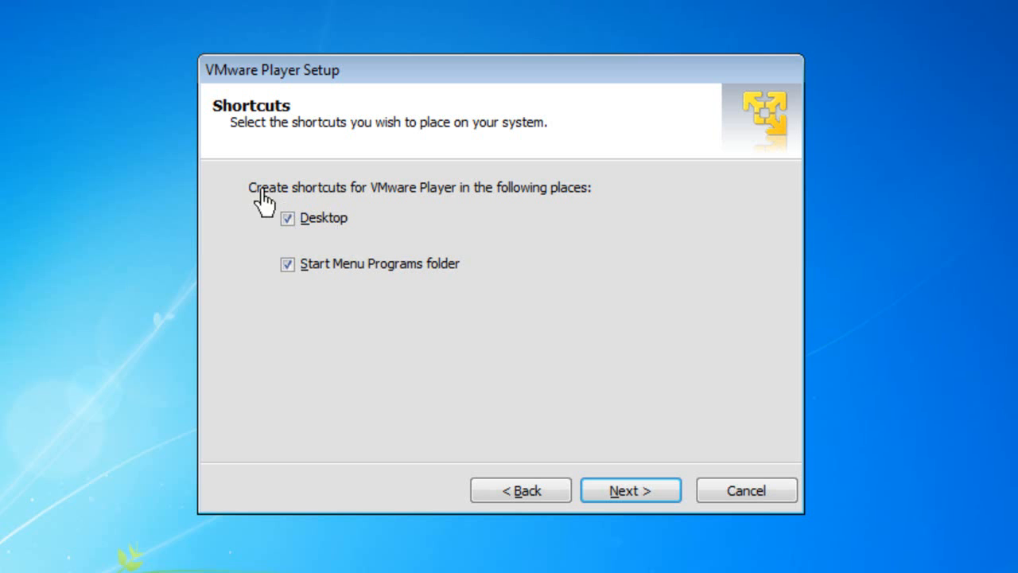
click(627, 493)
click(644, 489)
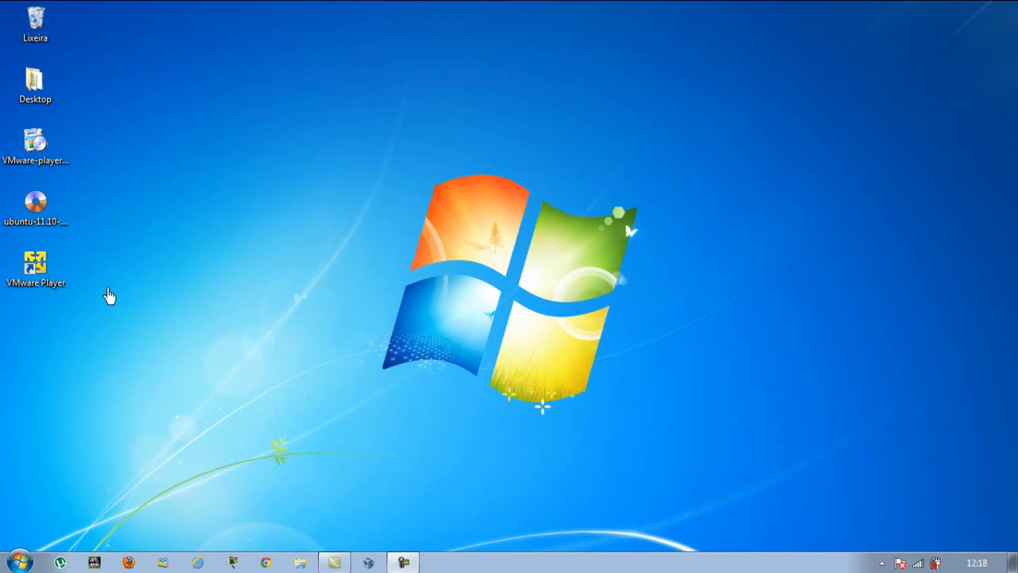
Launch VMware Player from its new desktop shortcut
click(42, 269)
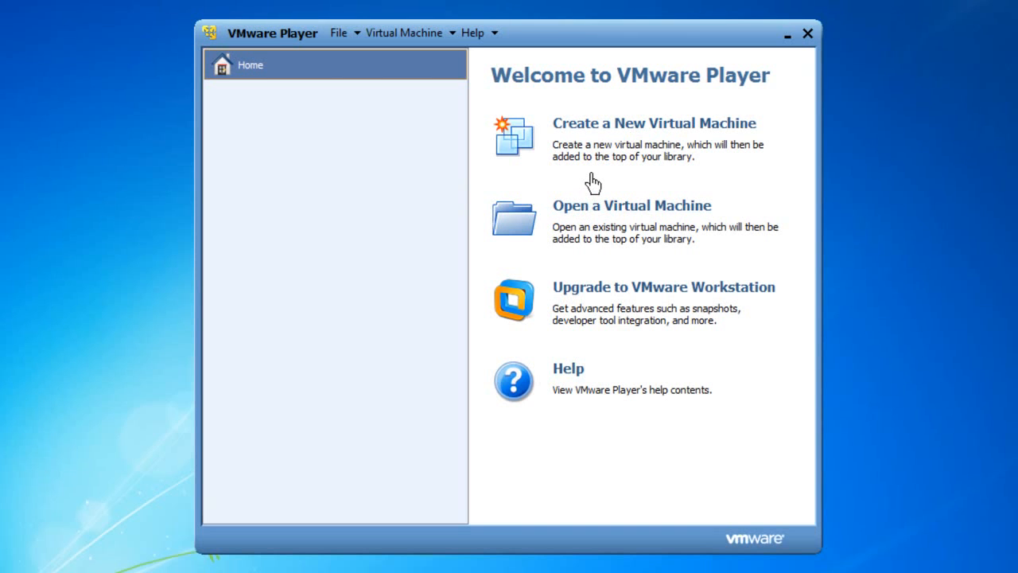
Start a new virtual machine from the ubuntu-11.10-desktop-i386.iso installer disc image
click(605, 132)
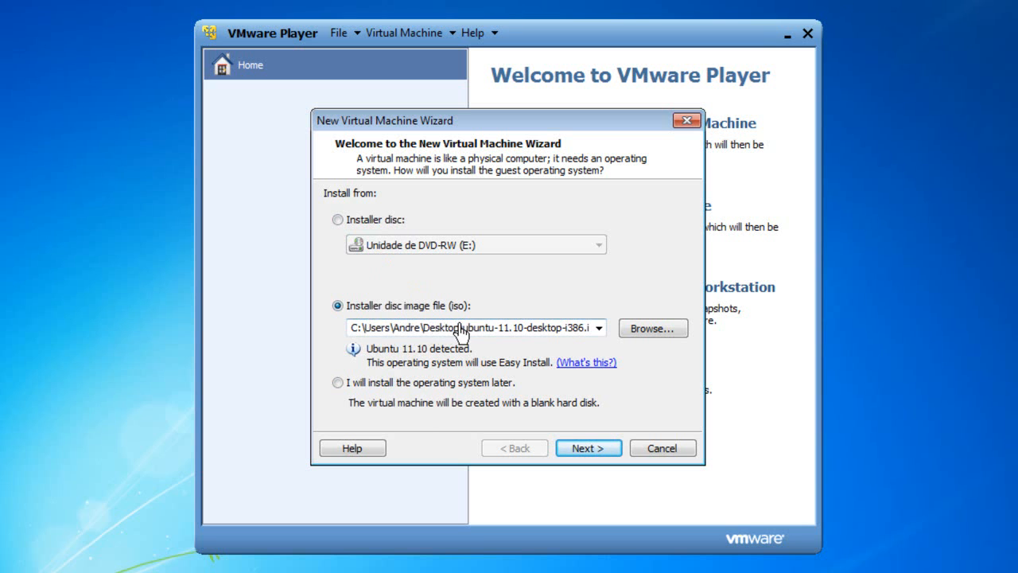
click(653, 332)
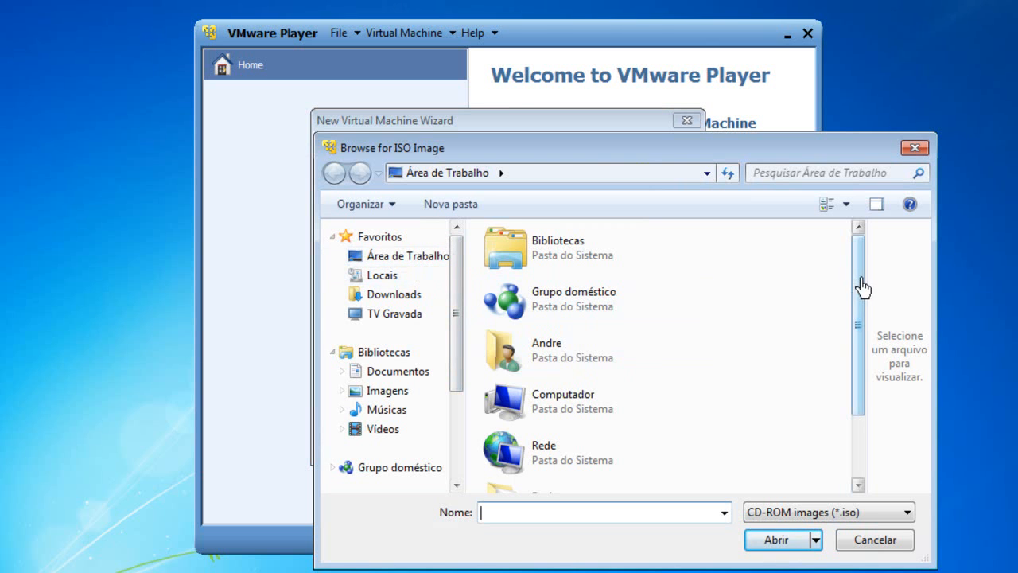
drag(863, 288, 854, 387)
click(621, 477)
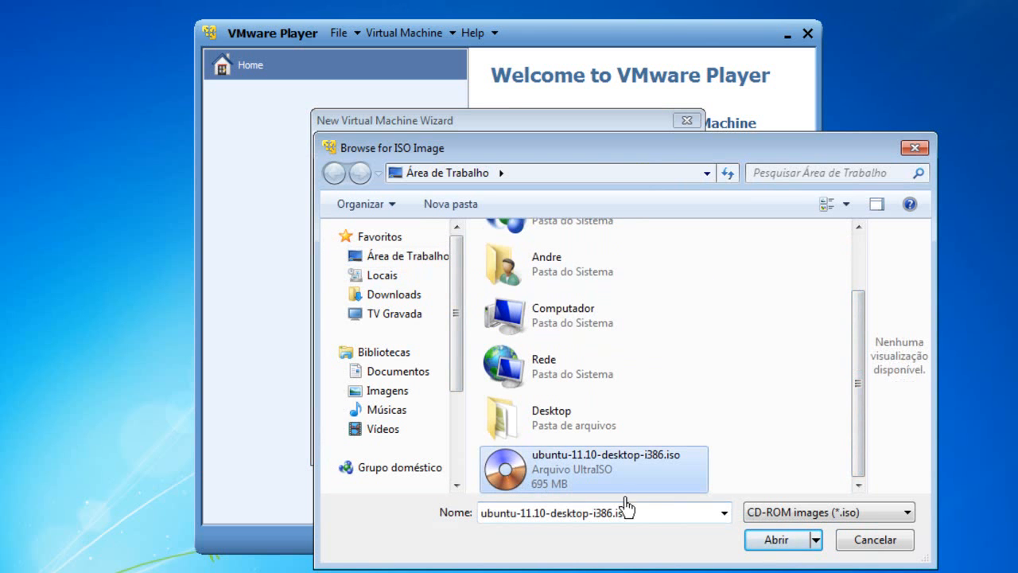
click(776, 539)
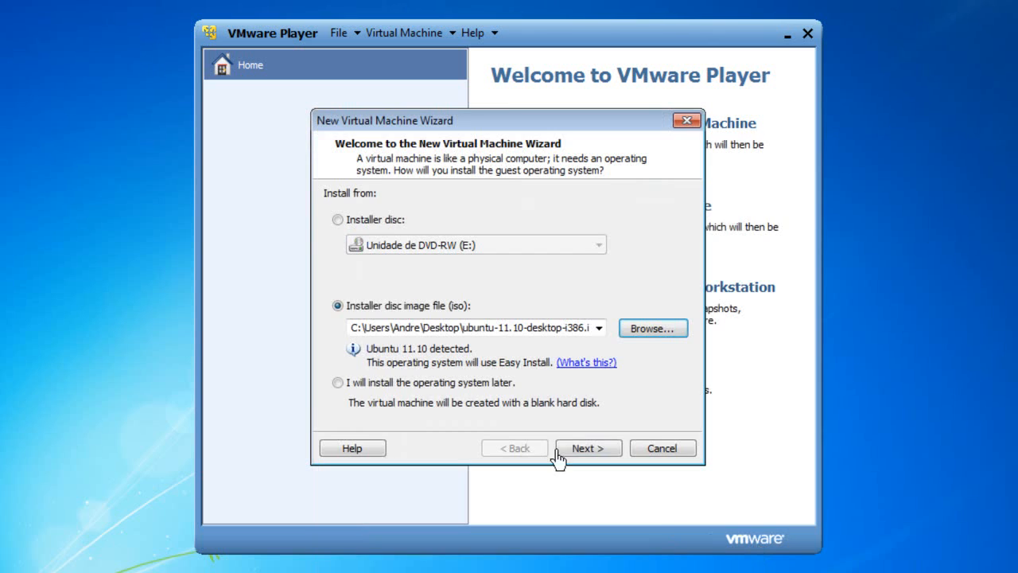
Enter the Easy Install full name, user name and matching account password
click(598, 450)
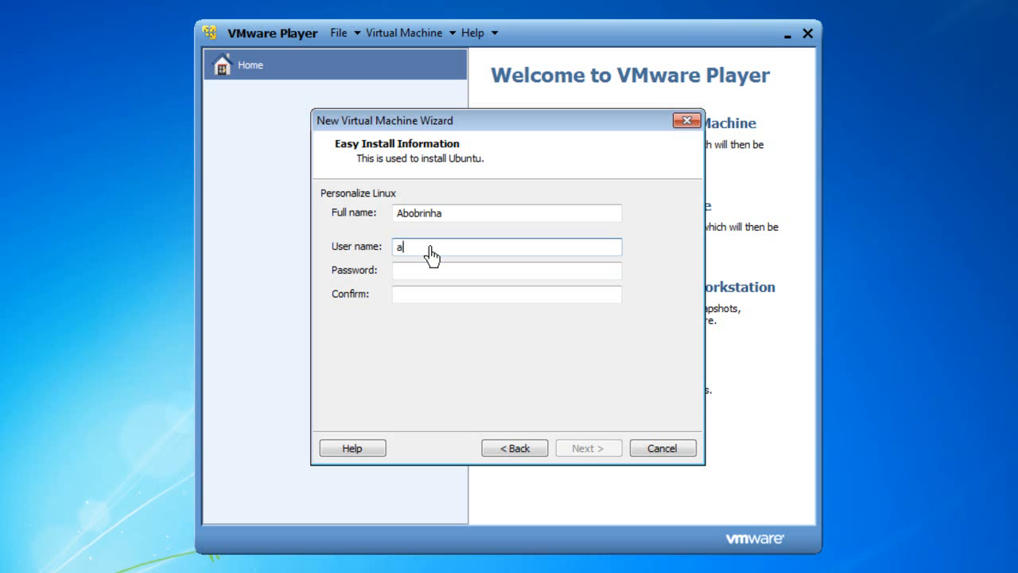
key(Tab)
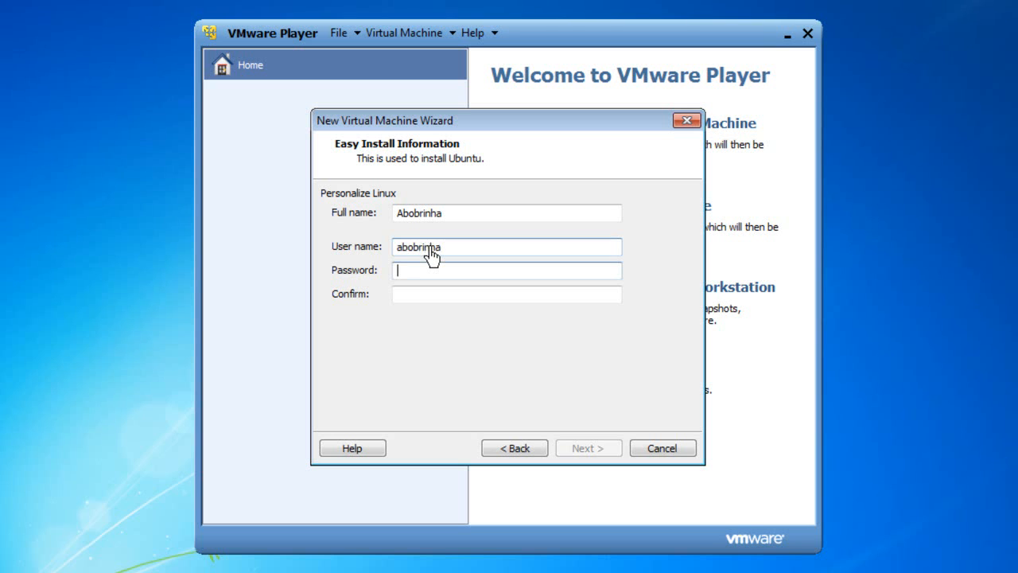
key(Tab)
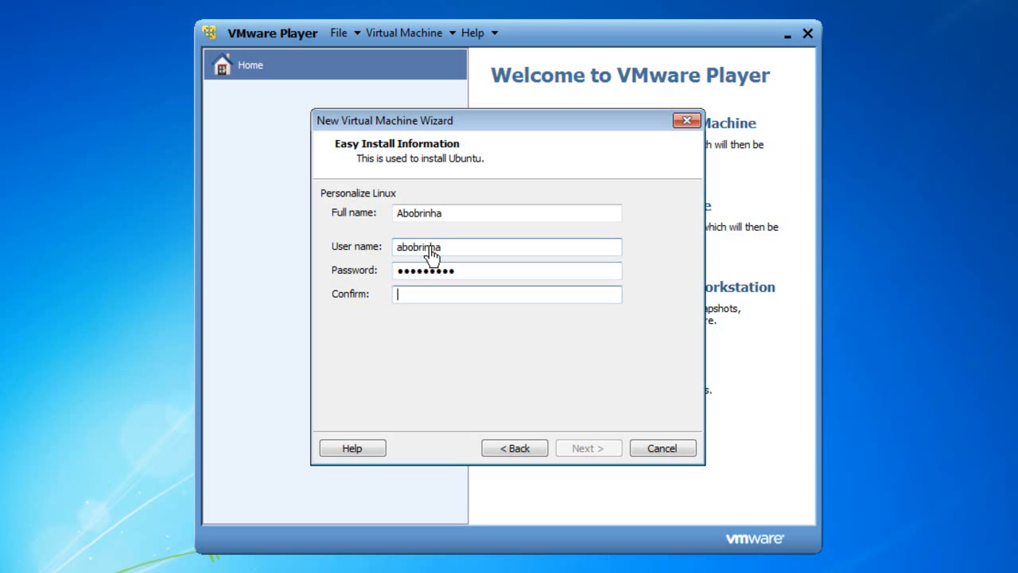
text(abobrinha)
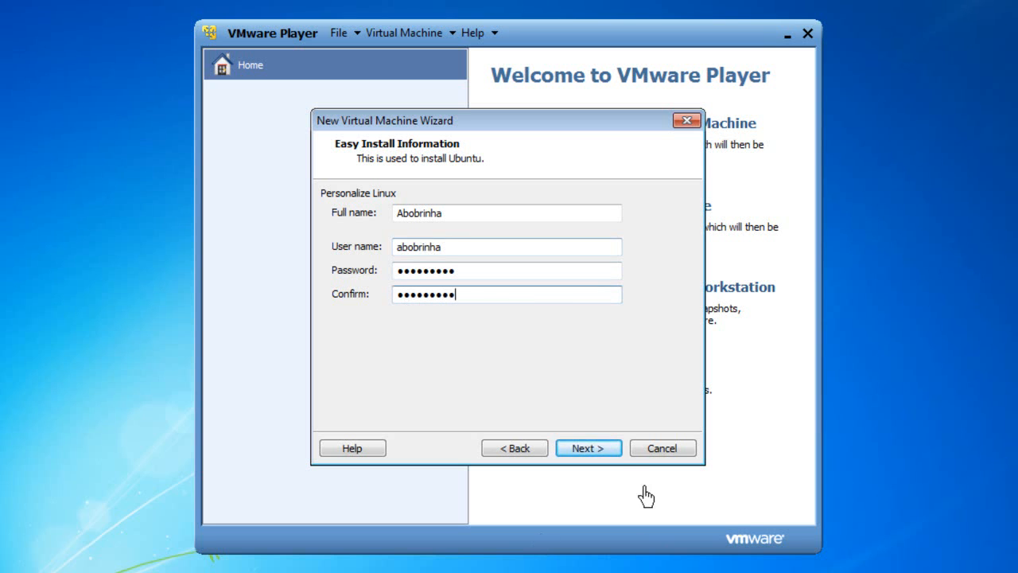
click(606, 449)
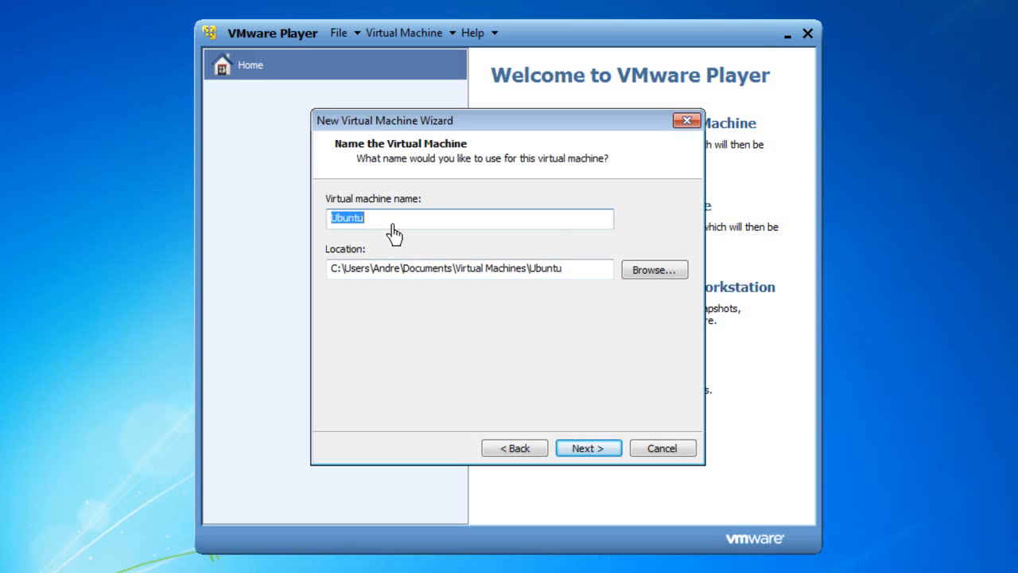
Name the virtual machine Abobrinha and continue to the disk capacity page
text(Abobrinha)
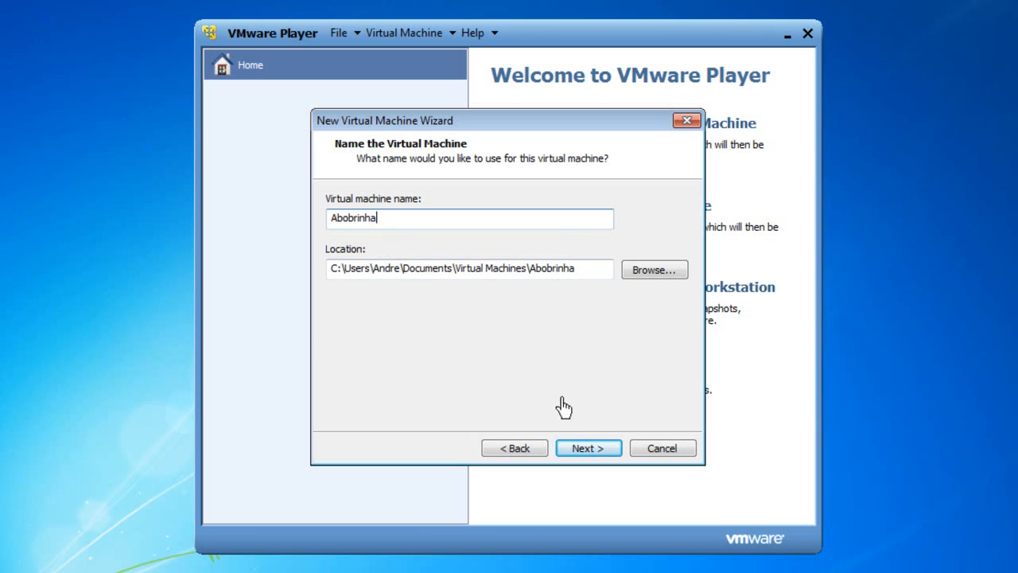
click(588, 450)
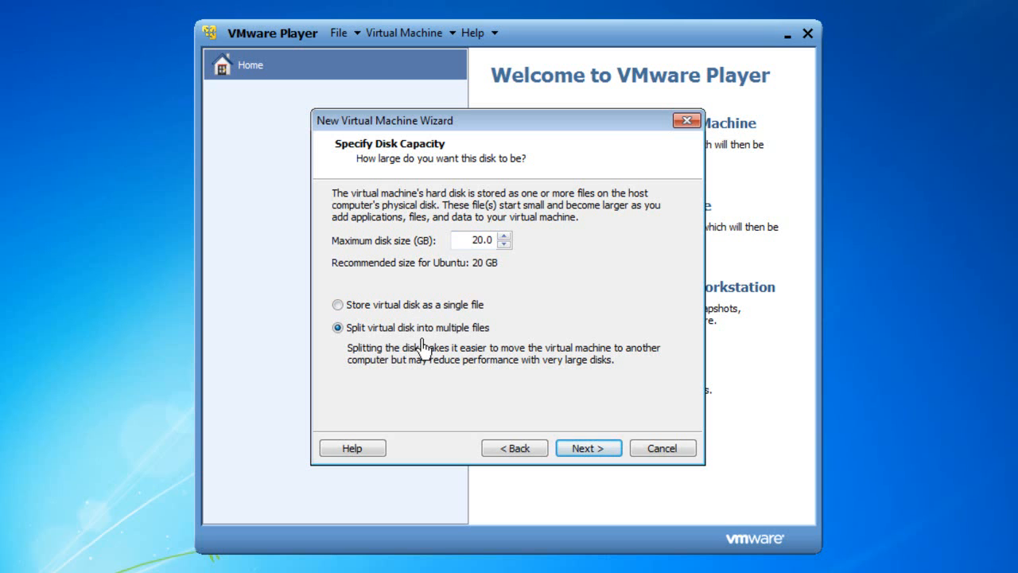
Accept the 20 GB split disk and review the Ready to Create summary
click(587, 448)
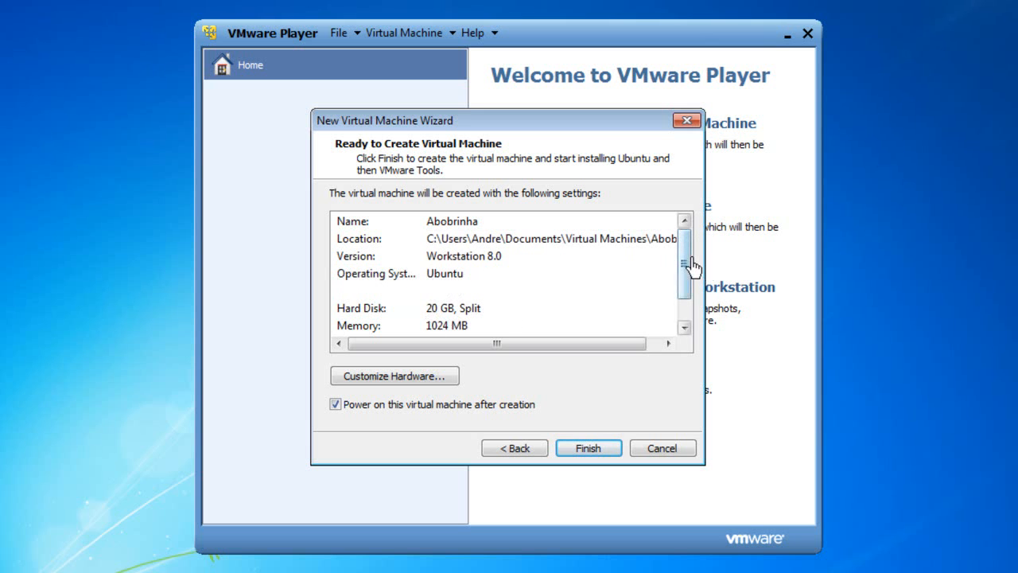
drag(685, 275, 653, 298)
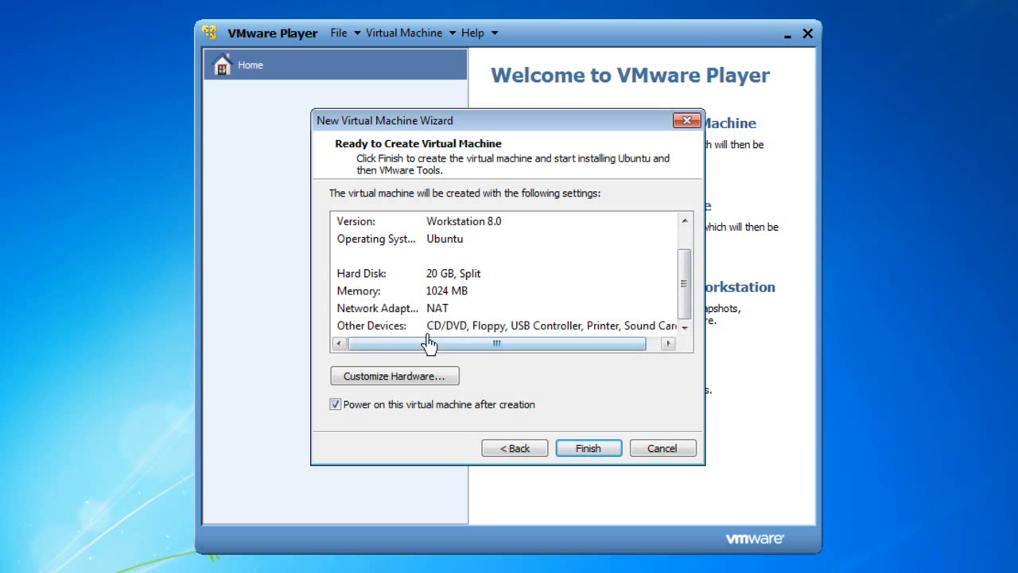
Open the virtual hardware settings and keep the processor at 1 core
click(402, 387)
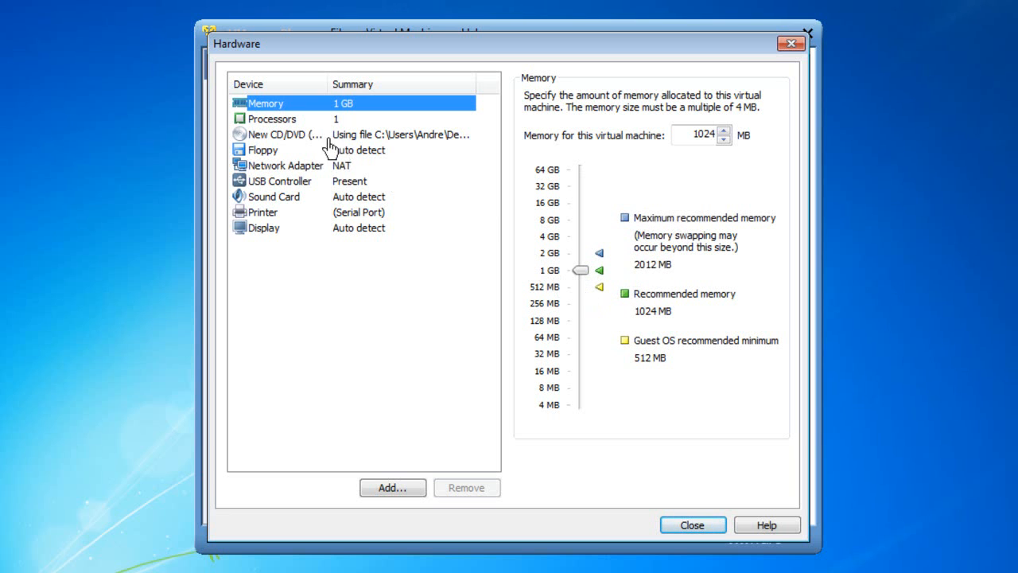
click(303, 123)
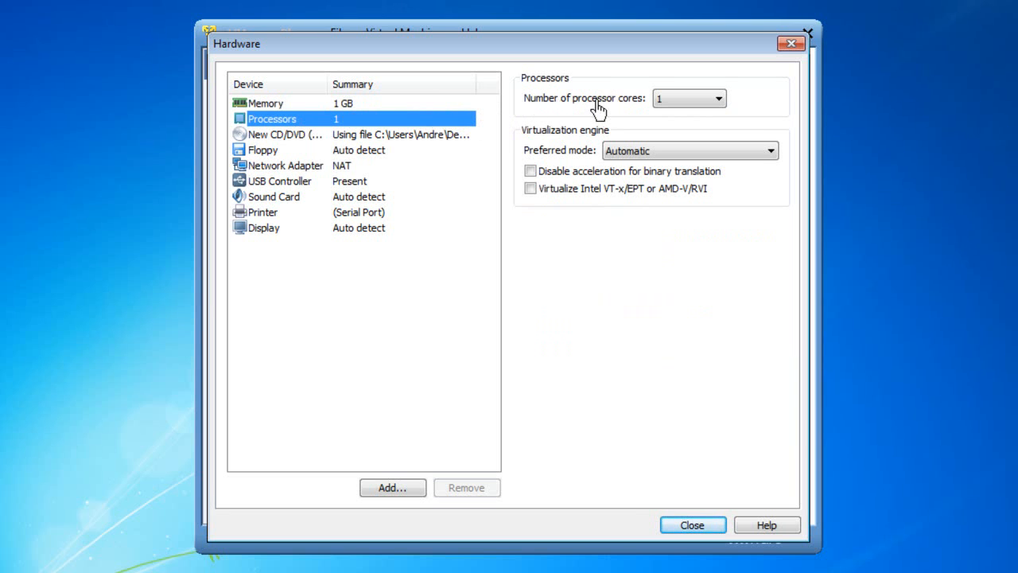
click(688, 98)
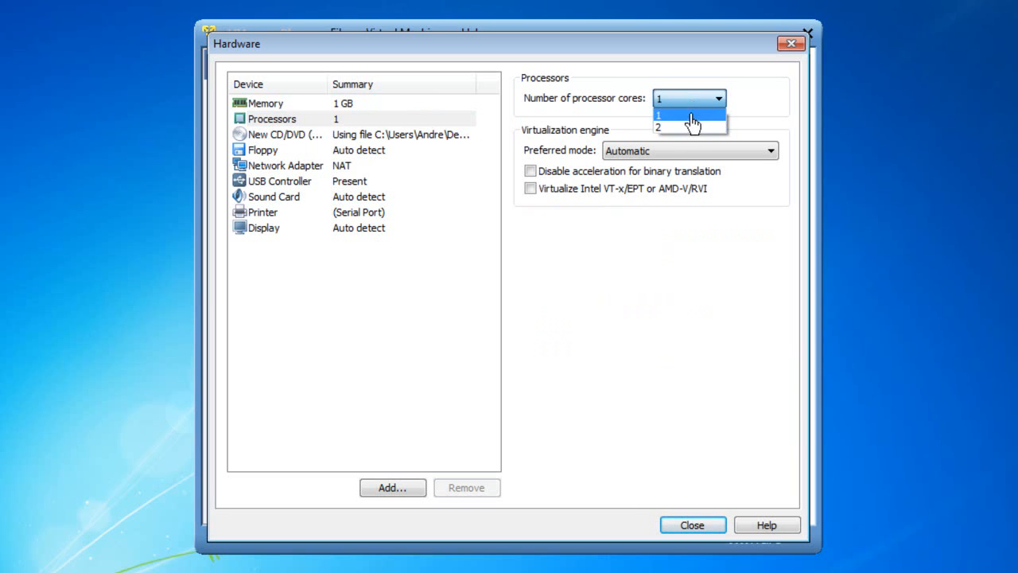
click(626, 110)
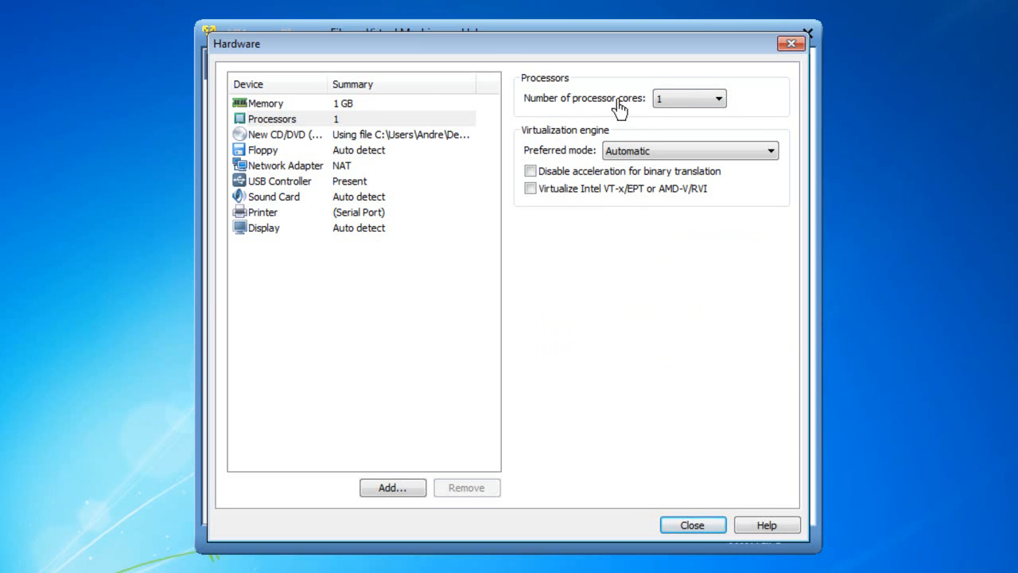
Keep the CD/DVD on the ubuntu-11.10-desktop-i386.iso image, then view the floppy drive settings
click(291, 136)
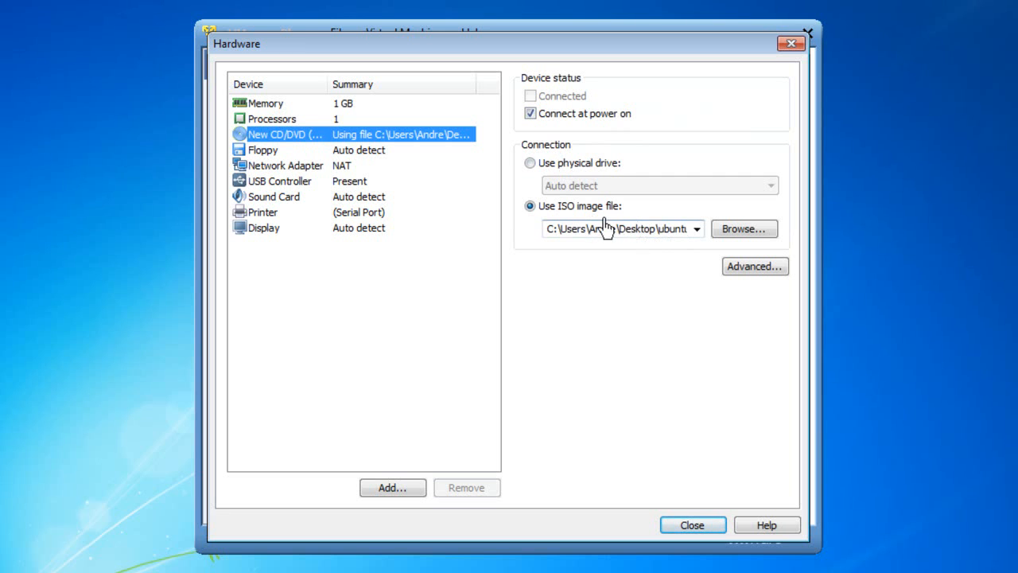
click(530, 163)
click(612, 189)
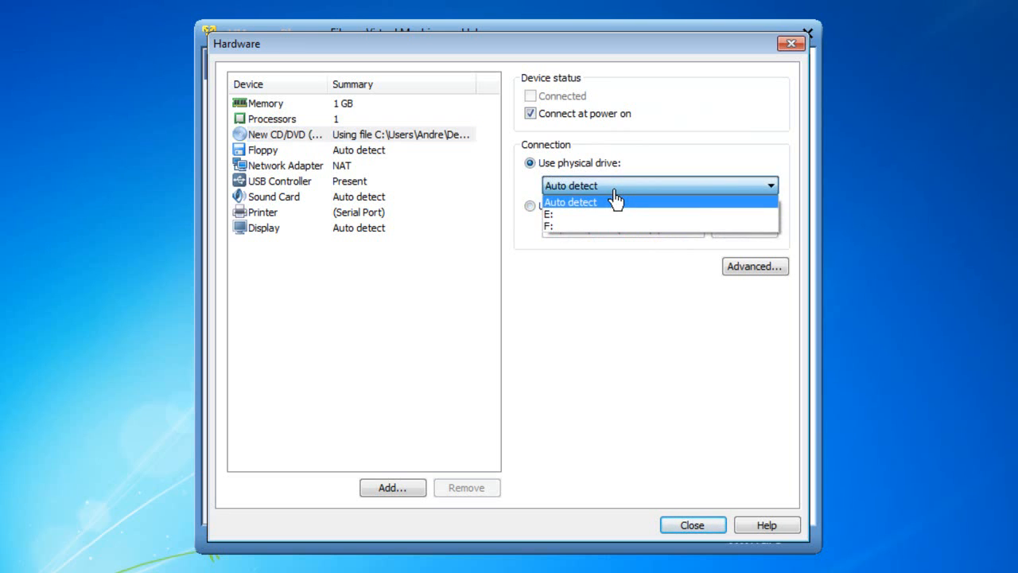
click(615, 201)
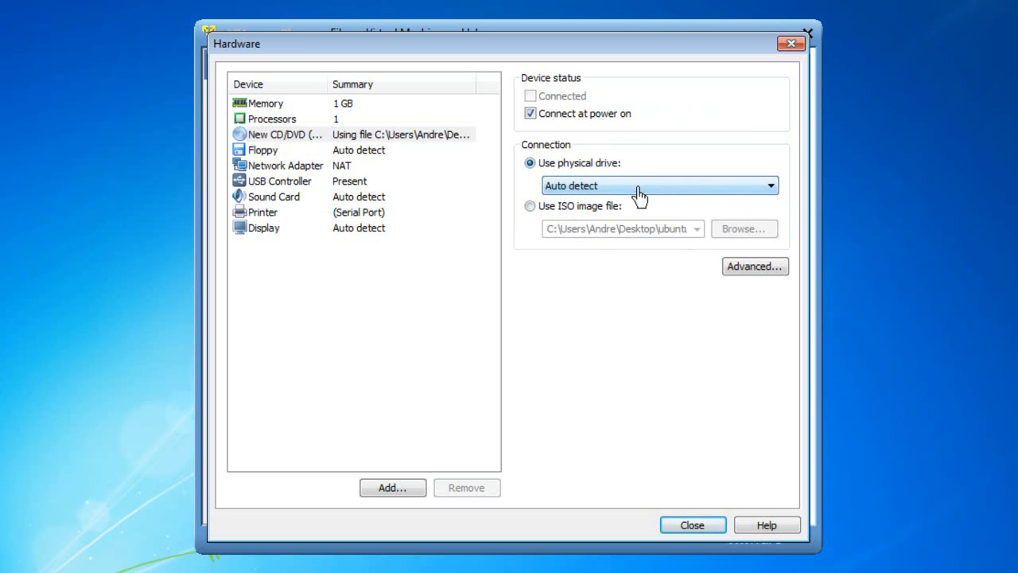
click(531, 206)
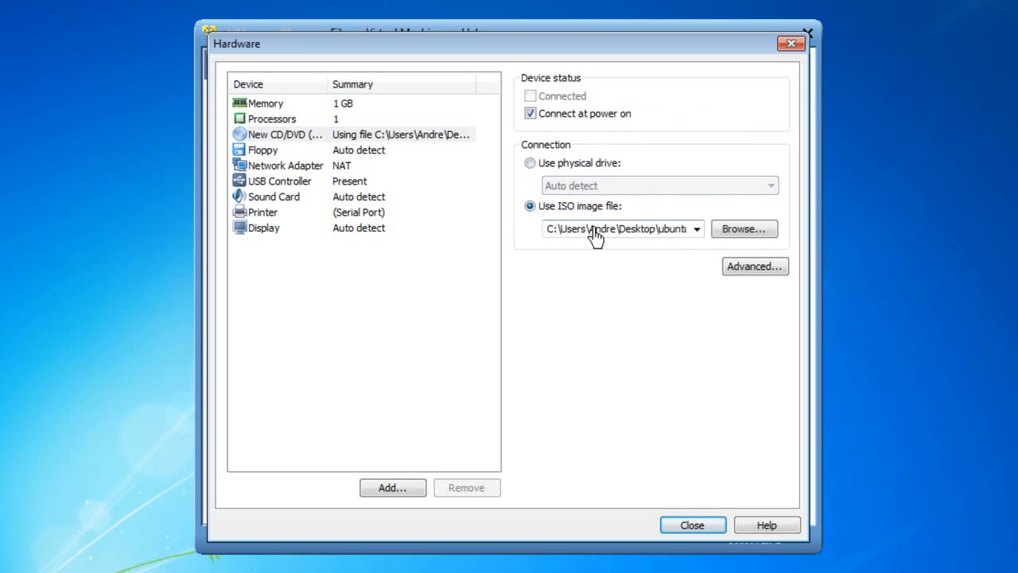
double_click(673, 232)
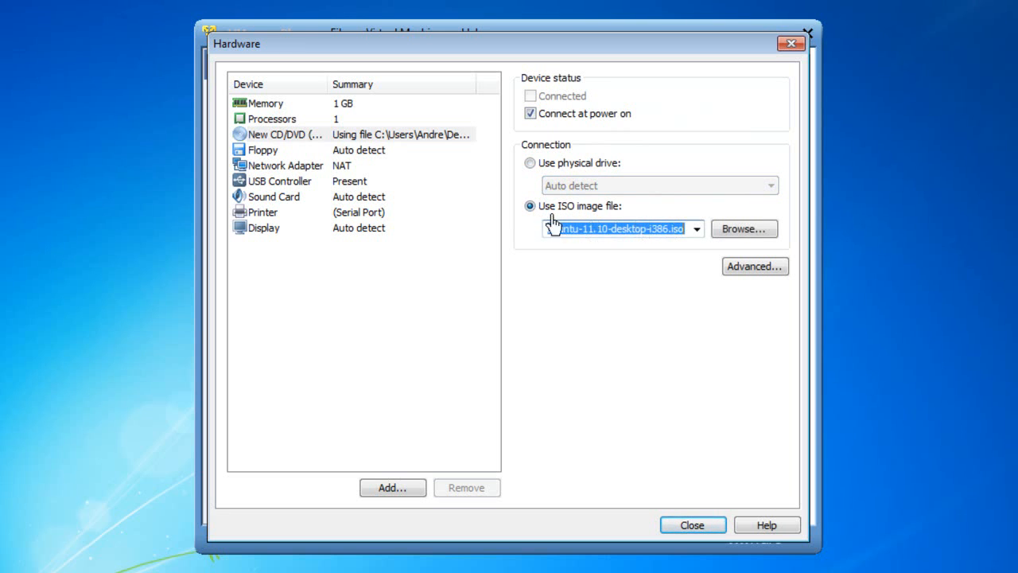
click(276, 153)
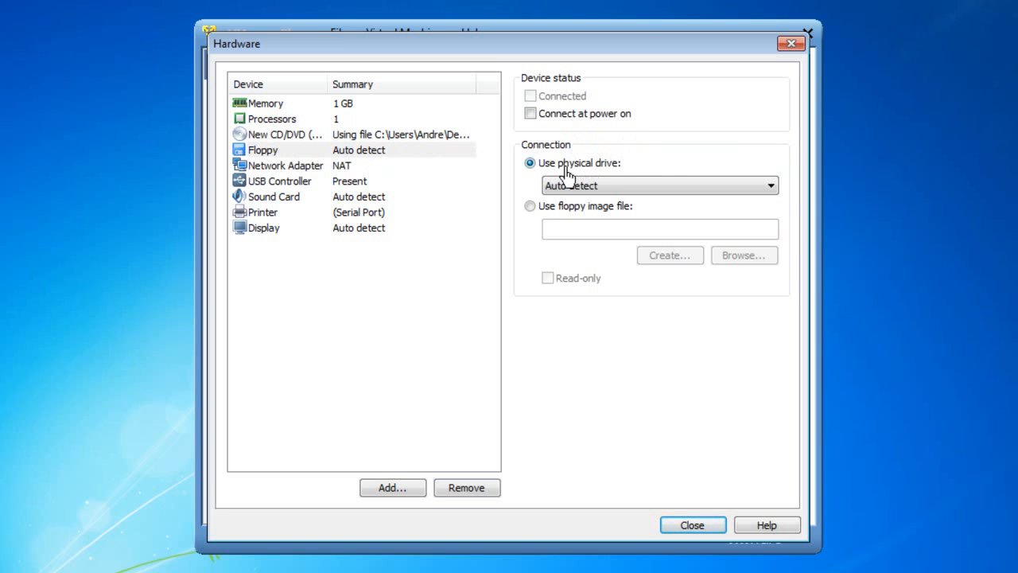
View the Network Adapter settings, confirming the NAT connection
click(260, 166)
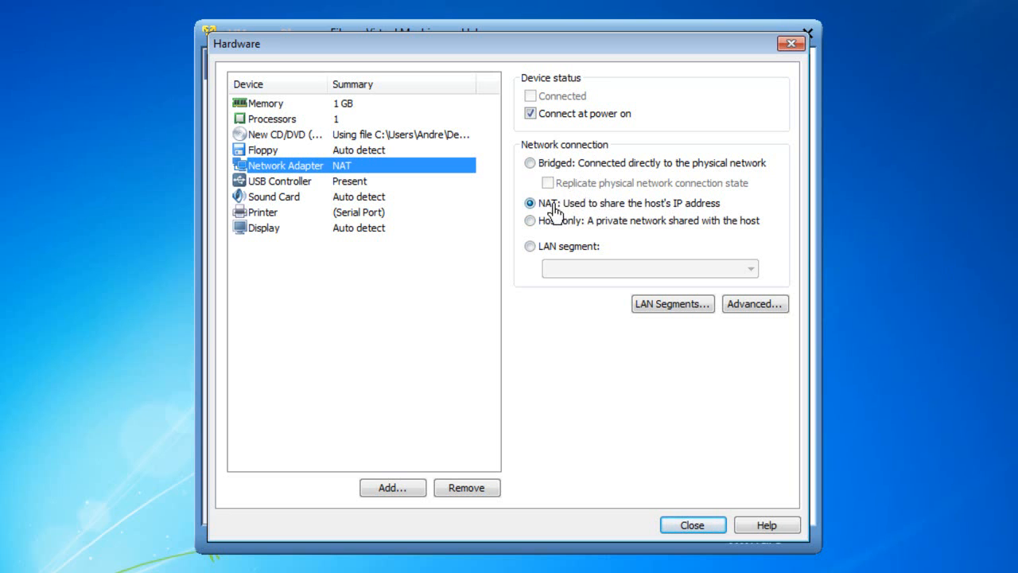
Review the USB Controller, Sound Card, Printer and Display settings, then close the Hardware dialog
click(263, 184)
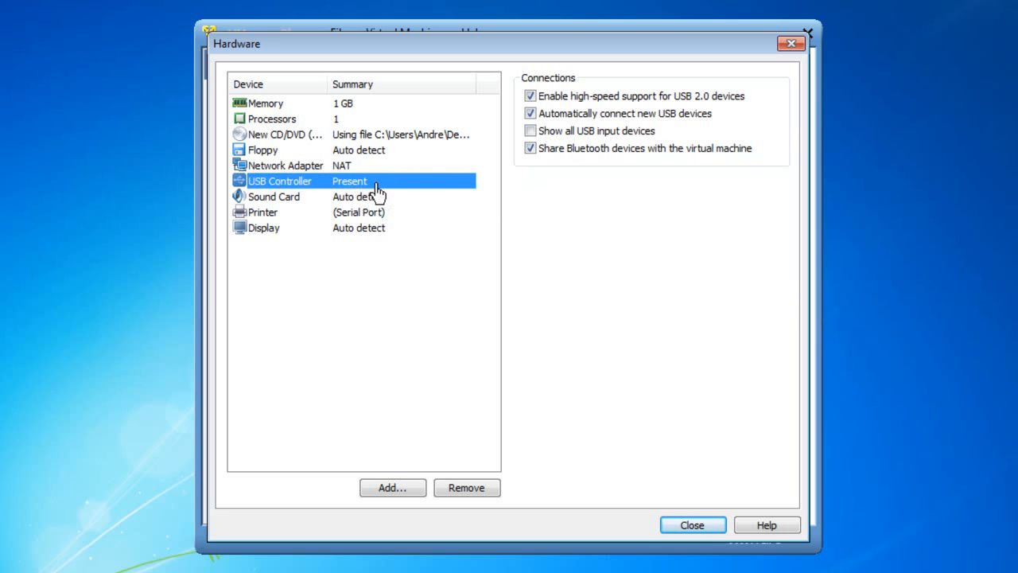
click(274, 200)
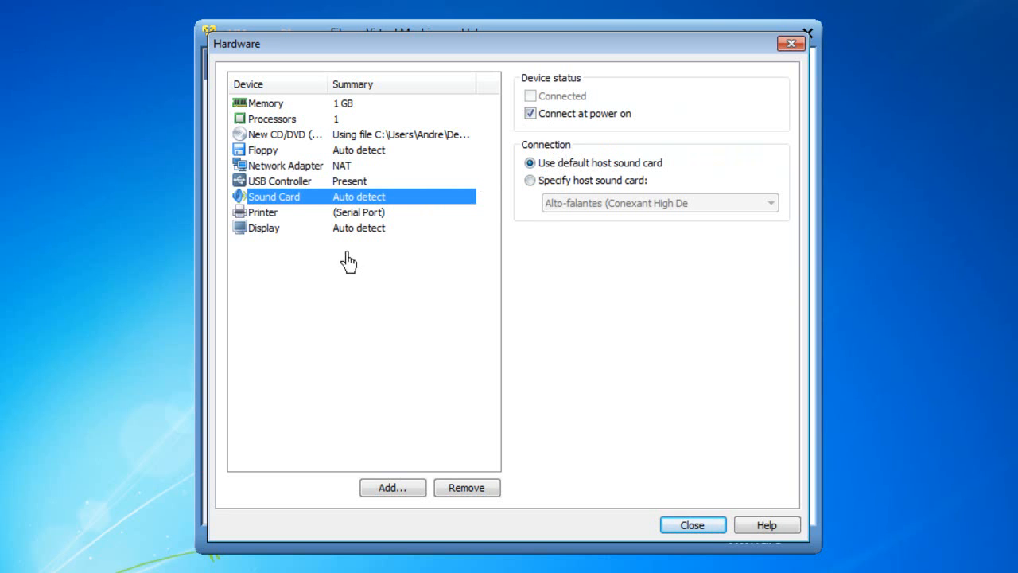
click(269, 215)
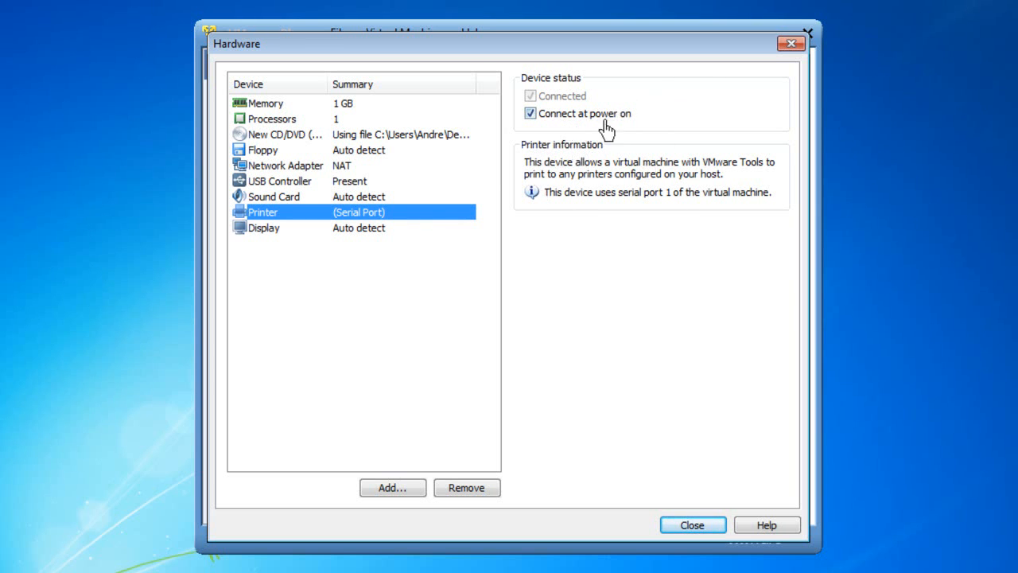
click(269, 239)
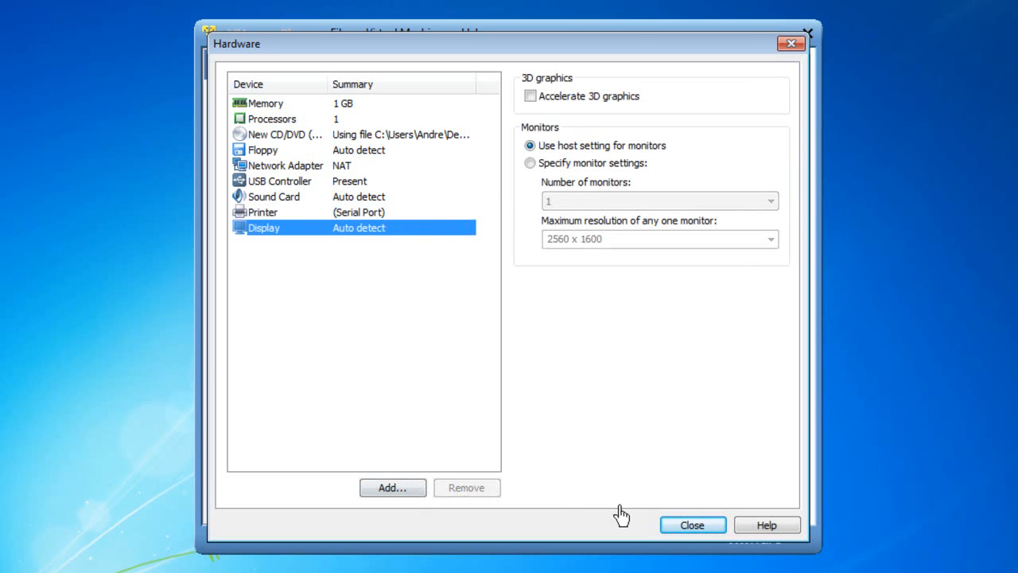
click(688, 526)
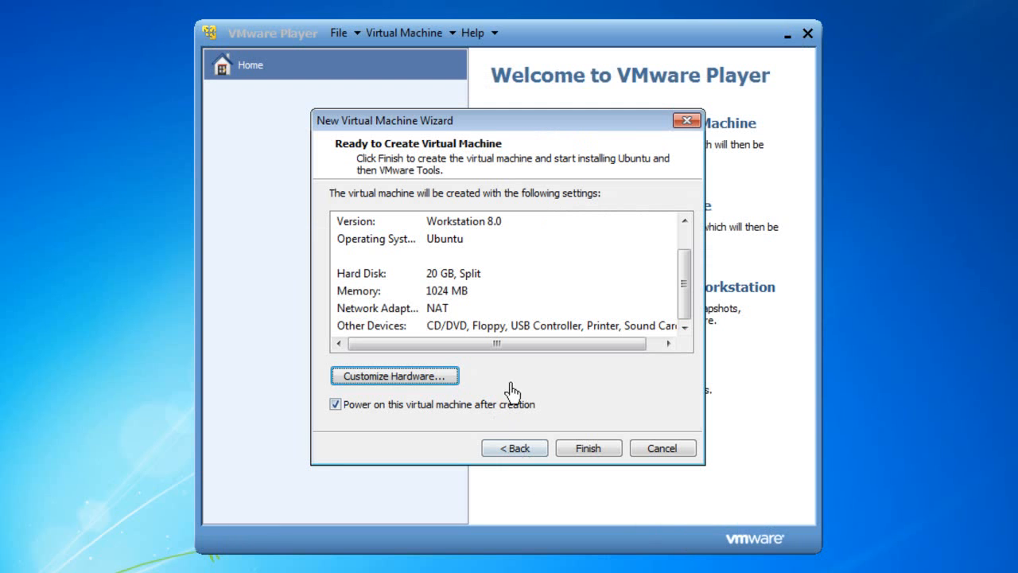
Finish the wizard so the Abobrinha VM is created, powered on and begins Easy Install
click(588, 448)
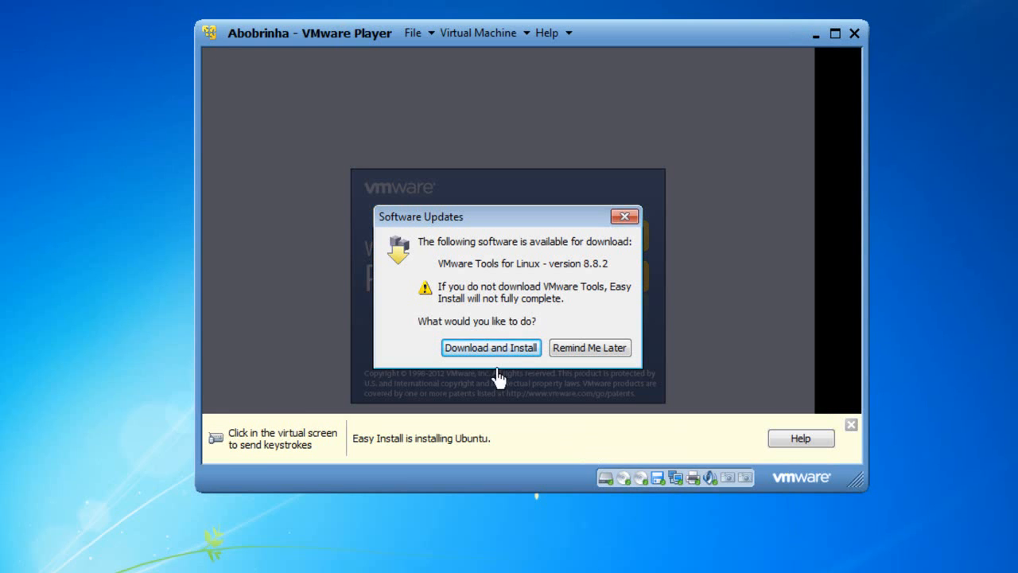
Accept the download and install of VMware Tools for Linux 8.8.2 from the Software Updates prompt
mouse_move(525, 221)
mouse_down()
mouse_move(544, 227)
mouse_move(533, 221)
mouse_up()
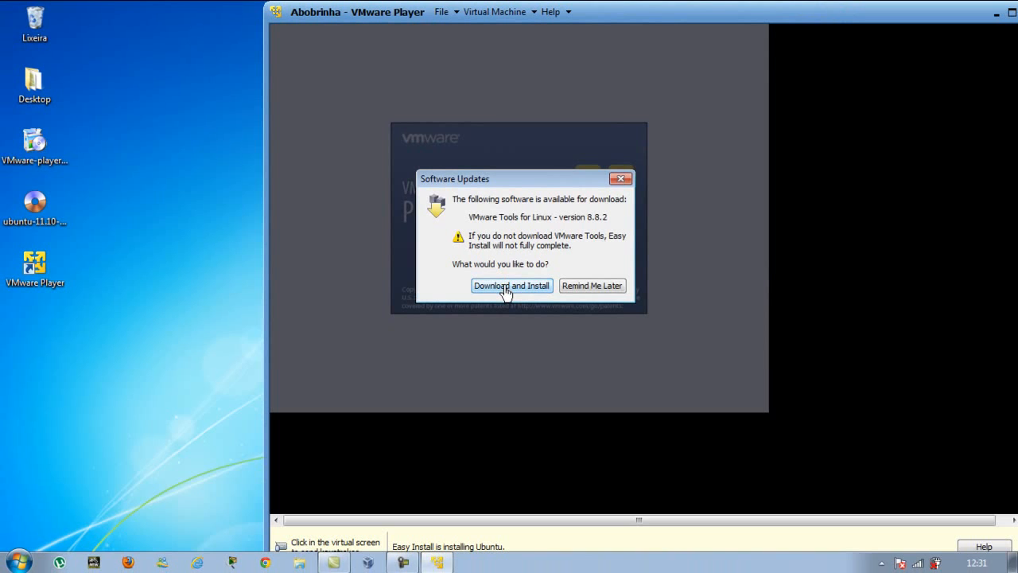
click(506, 288)
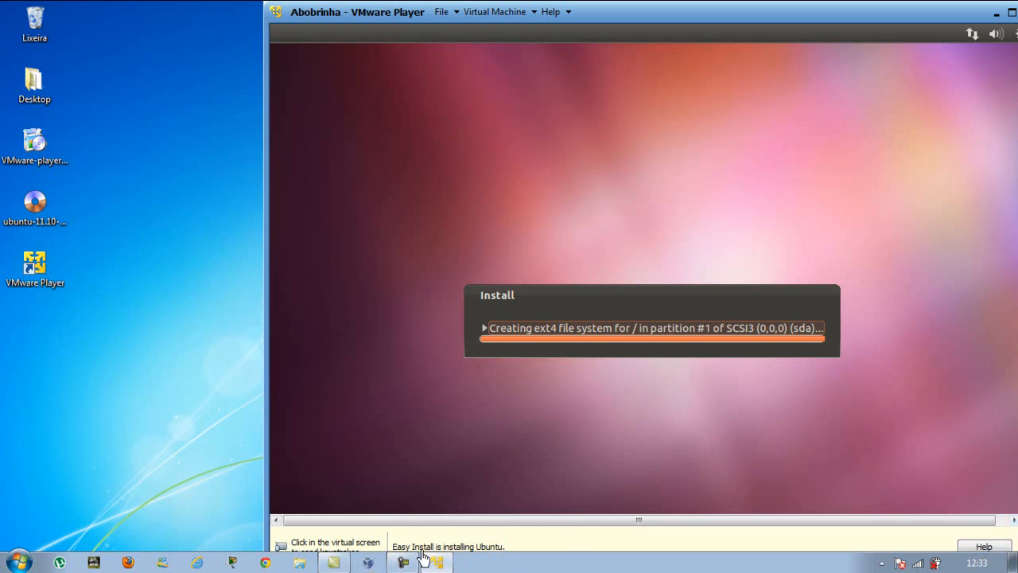
Reposition the VMware Player window while Easy Install runs through to the Ubuntu login screen
drag(805, 19, 682, 77)
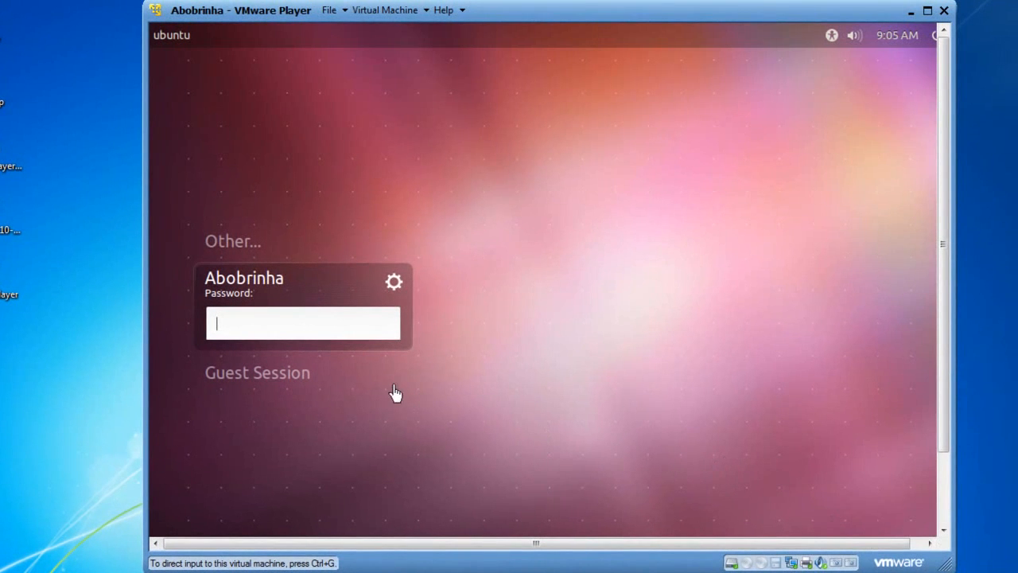
Log in to the Ubuntu guest with the account password and scroll the guest view to check it
click(266, 332)
text(*)
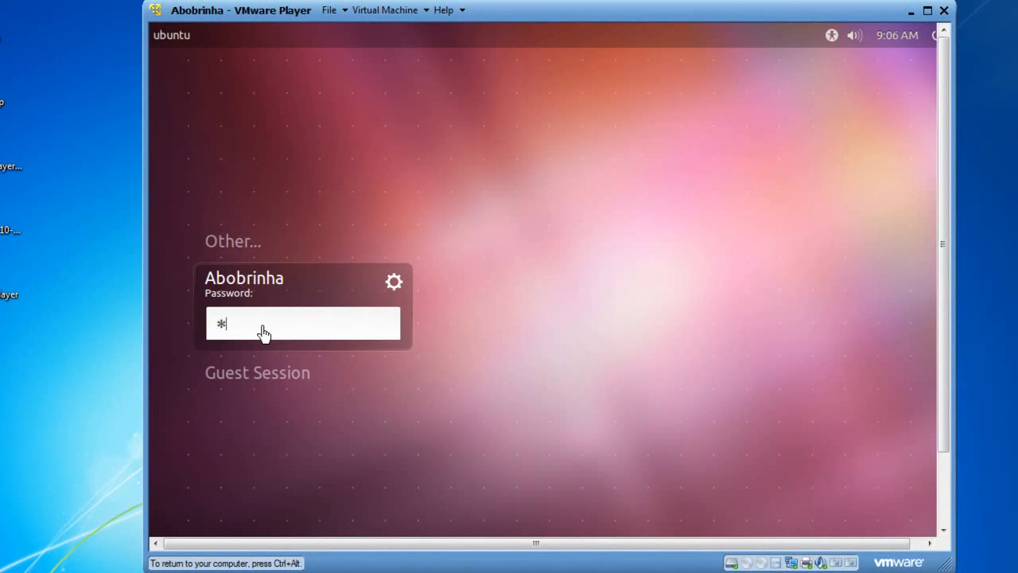
text(******)
key(Return)
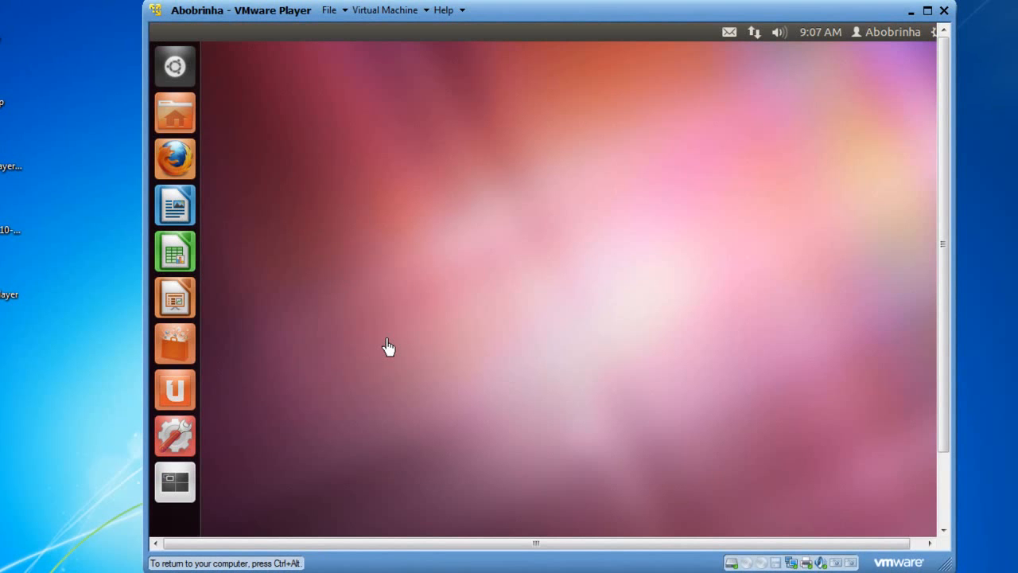
mouse_move(942, 152)
mouse_down()
mouse_move(943, 275)
mouse_move(943, 148)
mouse_up()
drag(942, 168, 960, 93)
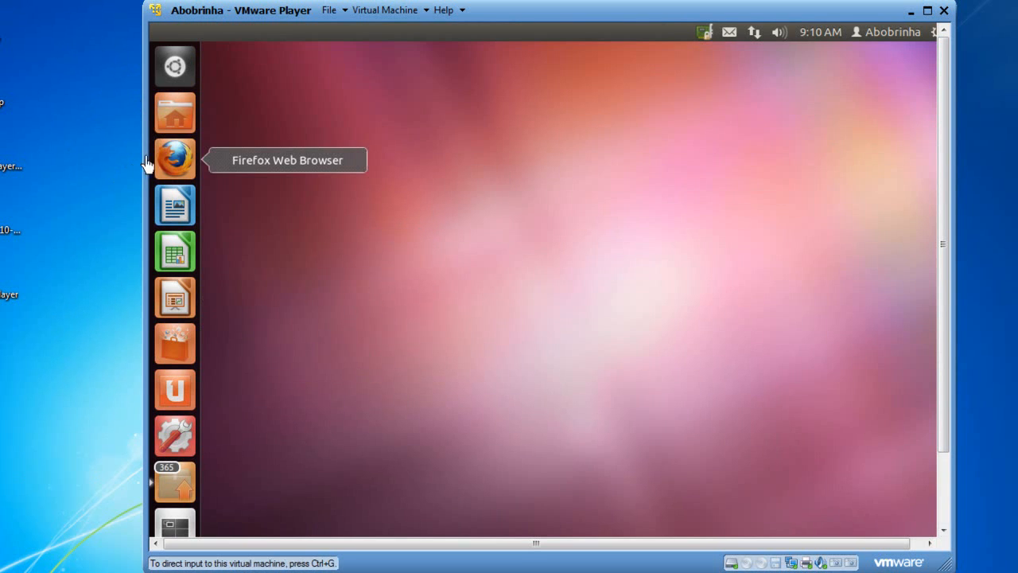
Search the Dash for 'terminal' and launch Terminal in the Ubuntu guest
click(178, 70)
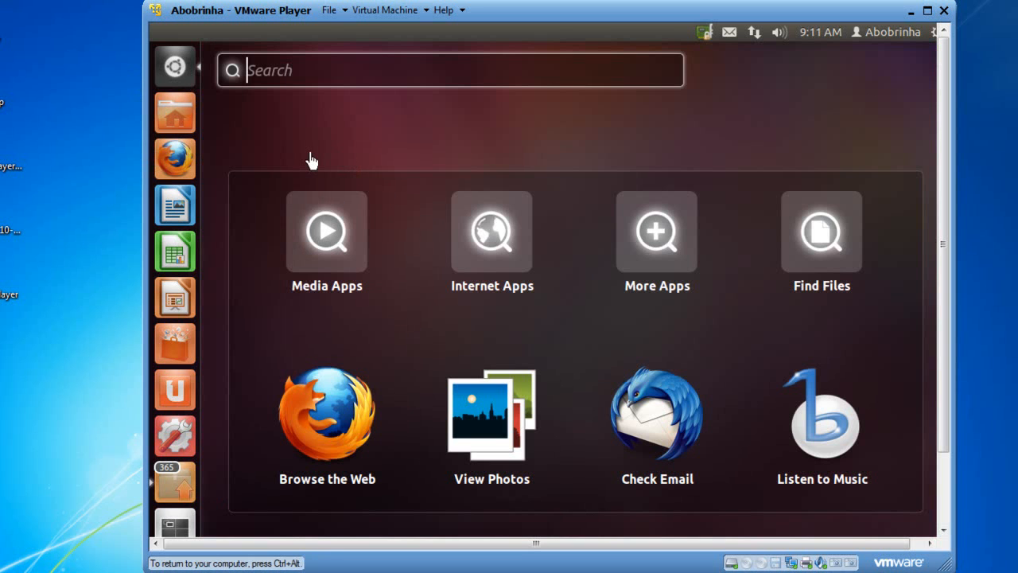
text(terminal)
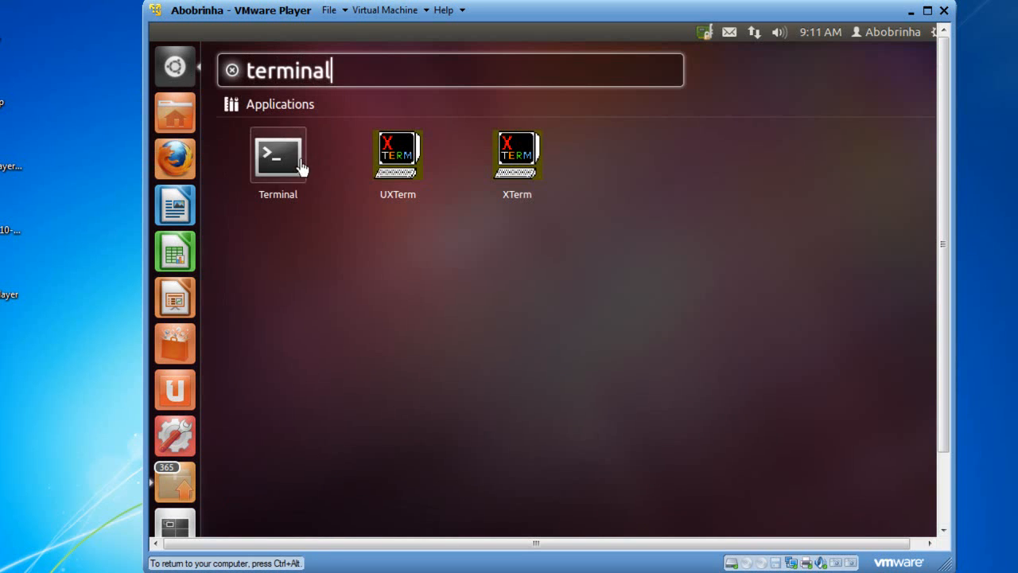
click(301, 167)
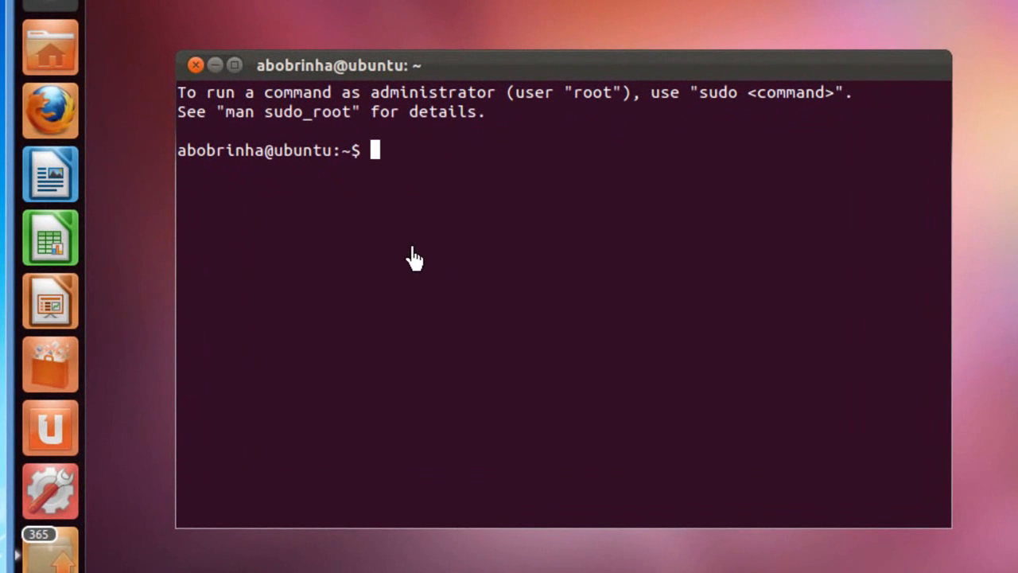
Ping 192.168.1.101 and stop it with Ctrl+C after replies arrive
text(ping 192.168.1.101)
key(Return)
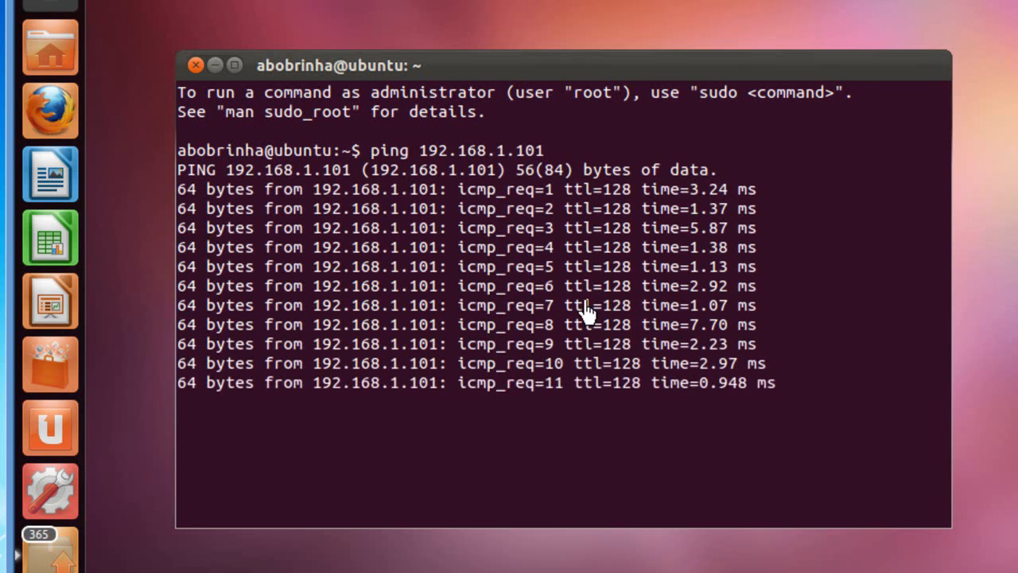
key(ctrl+c)
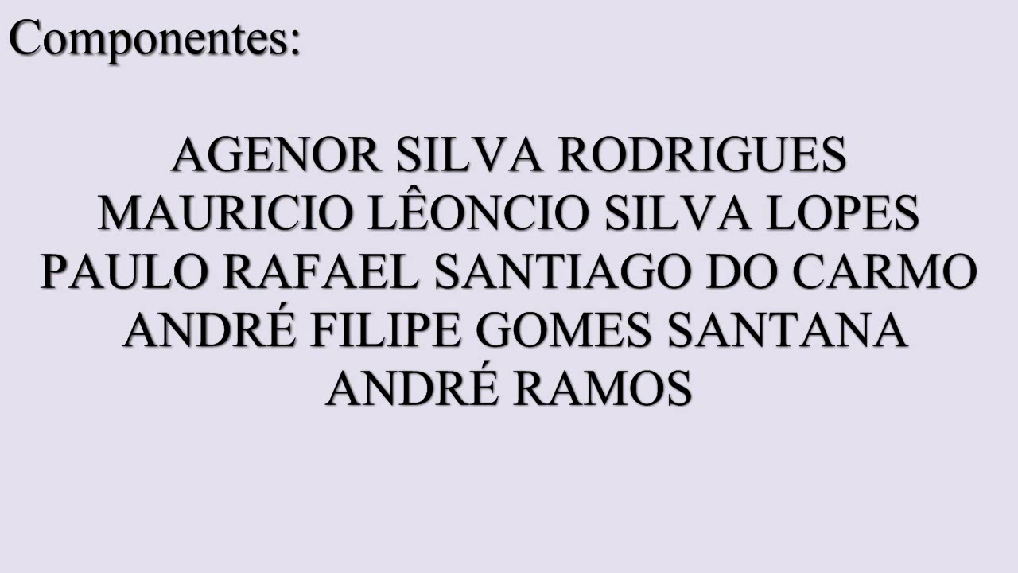